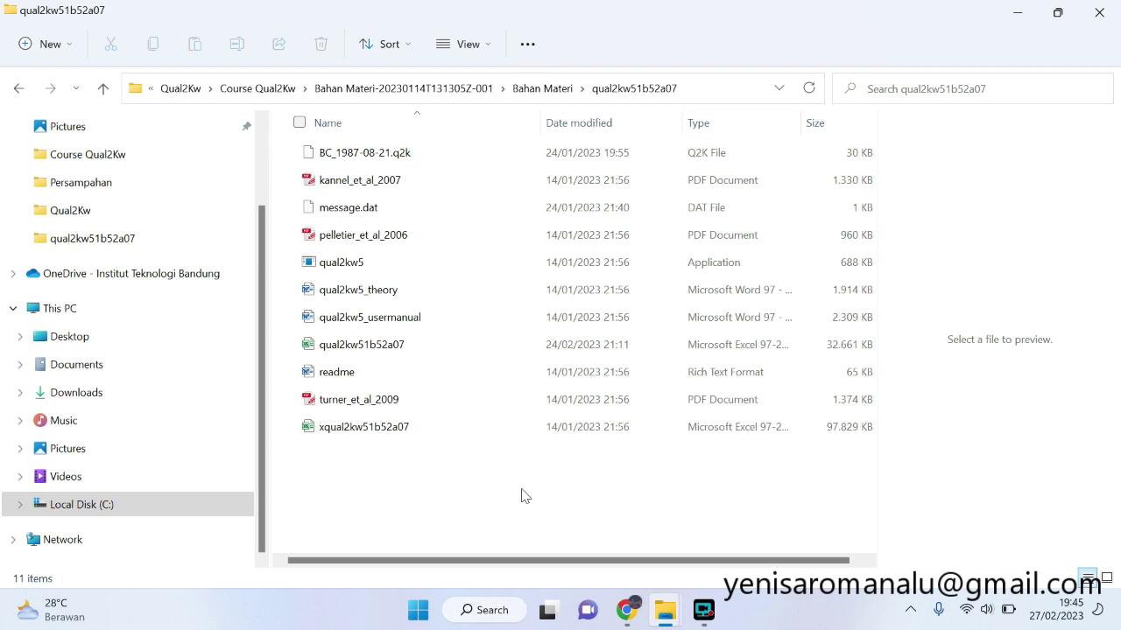
Switch to Chrome, search Google for "department of ecology state of washington", and open the Washington State Department of Ecology homepage
{"action": "left_click", "coordinate": [627, 613]}
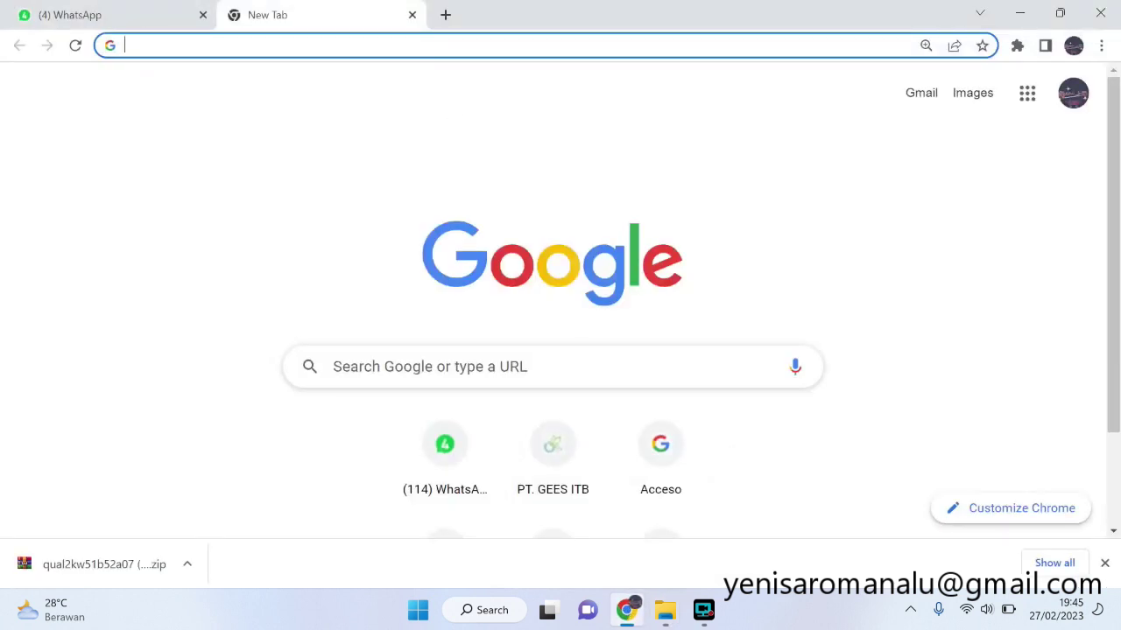
{"action": "left_click", "coordinate": [443, 45]}
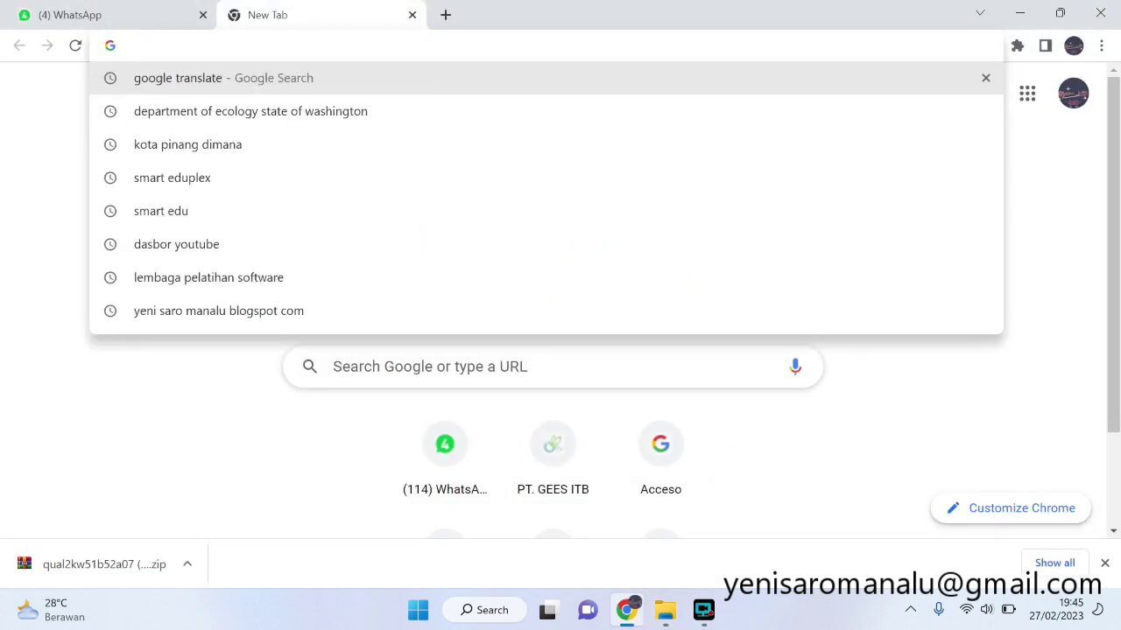
{"action": "type", "text": "department of ecology state of washington"}
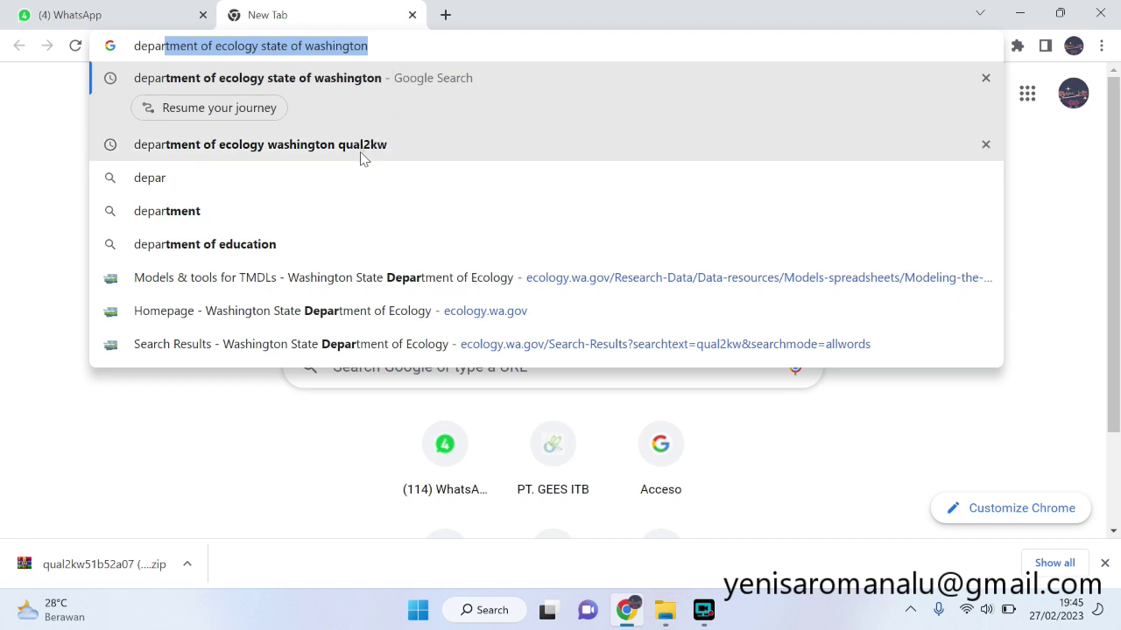
{"action": "left_click", "coordinate": [336, 86]}
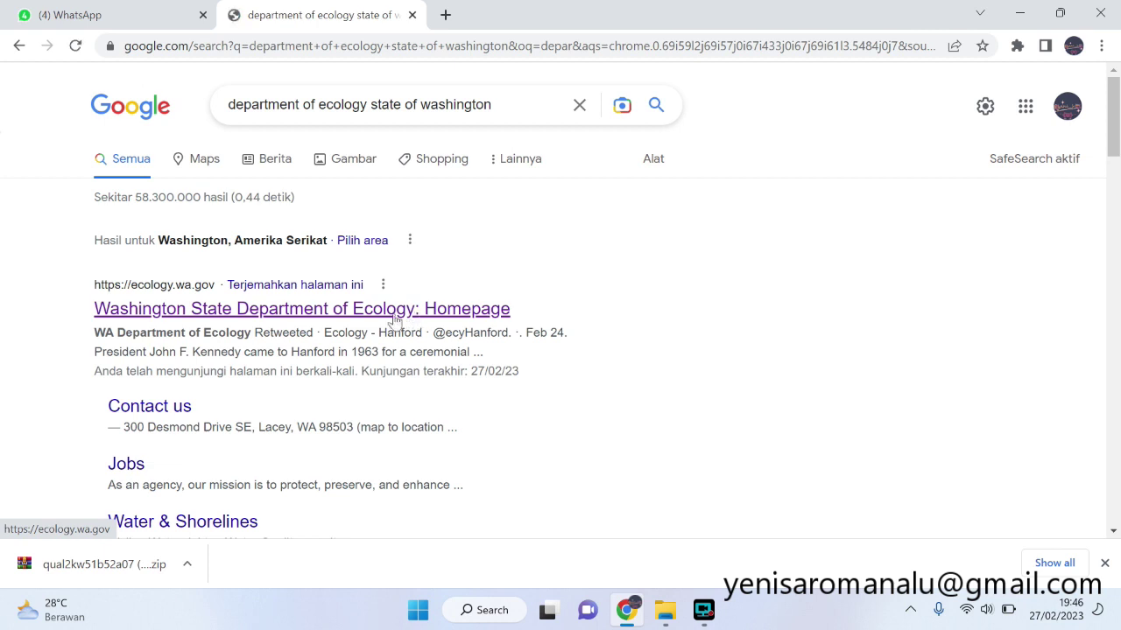
{"action": "left_click", "coordinate": [389, 317]}
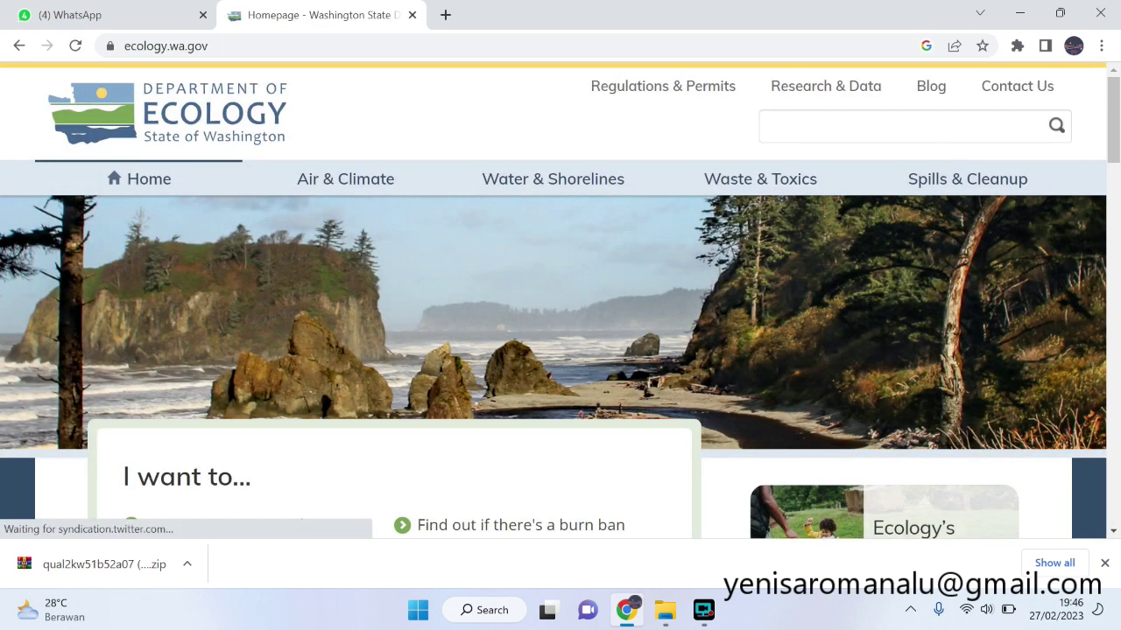
Search the Ecology website for qual2kw and open the "Models and tools for water quality improvement" result
{"action": "left_click", "coordinate": [863, 125]}
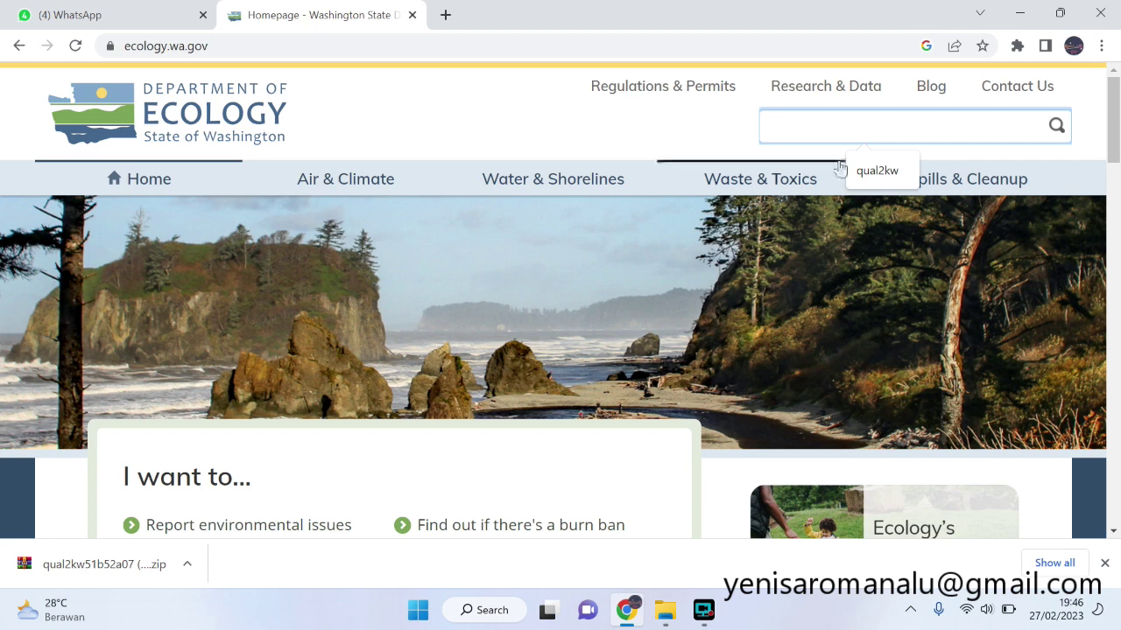
{"action": "left_click", "coordinate": [878, 171]}
{"action": "key", "text": "Return"}
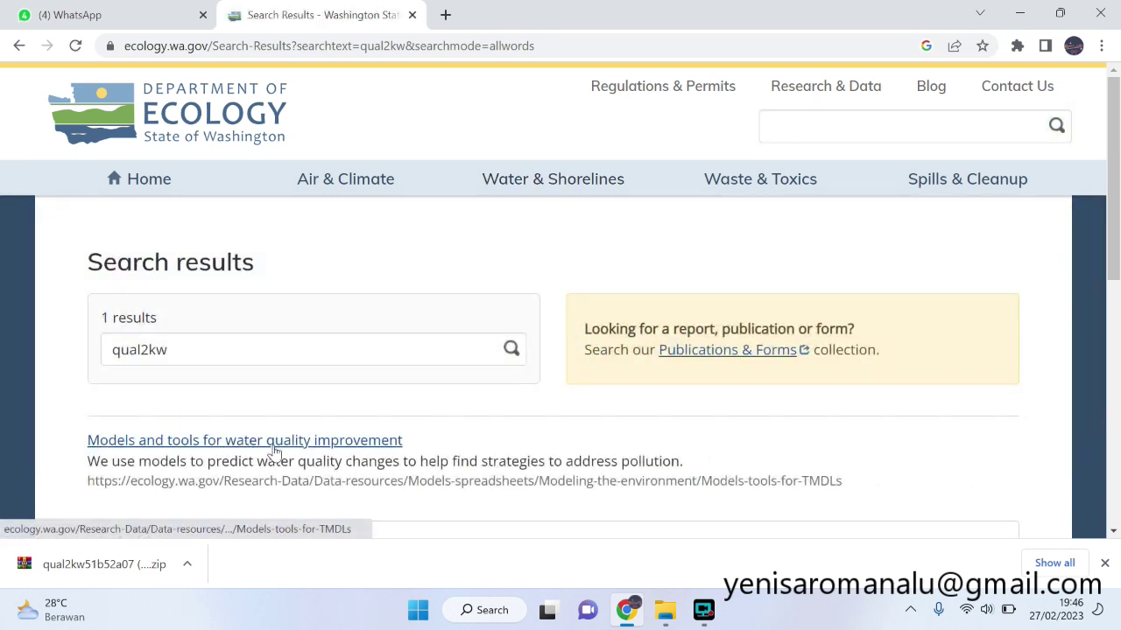
{"action": "left_click", "coordinate": [363, 443]}
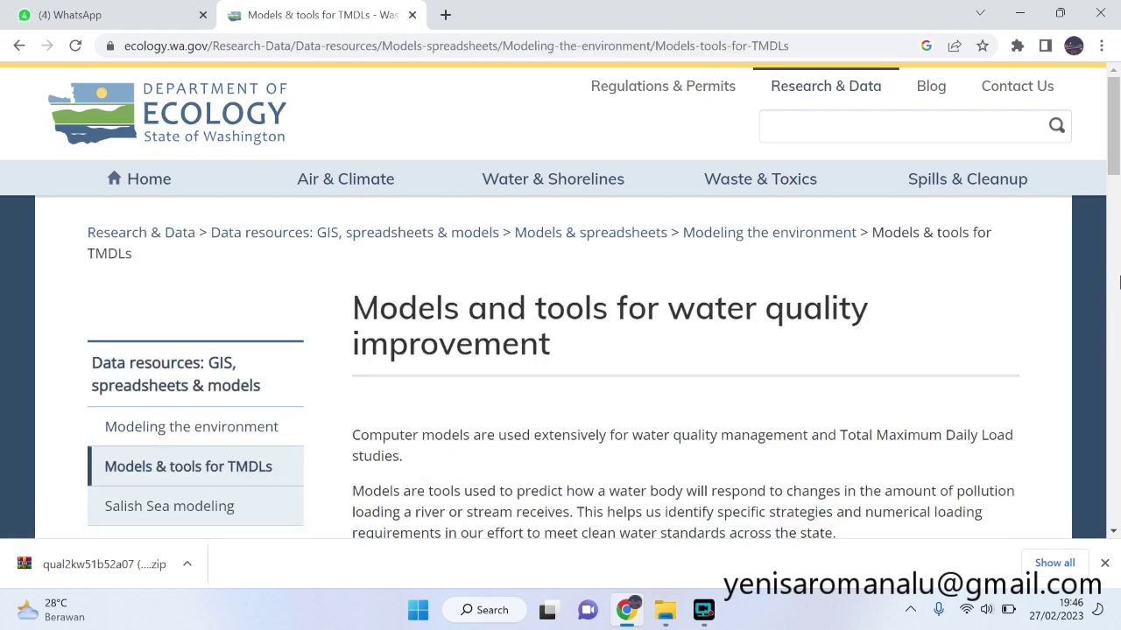
Download Version 5 from the page's QUAL2KW section and show the newly downloaded zip in its folder
{"action": "scroll", "coordinate": [1118, 281], "scroll_direction": "down", "scroll_amount": 5}
{"action": "scroll", "coordinate": [458, 258], "scroll_direction": "up", "scroll_amount": 1}
{"action": "left_click", "coordinate": [438, 312]}
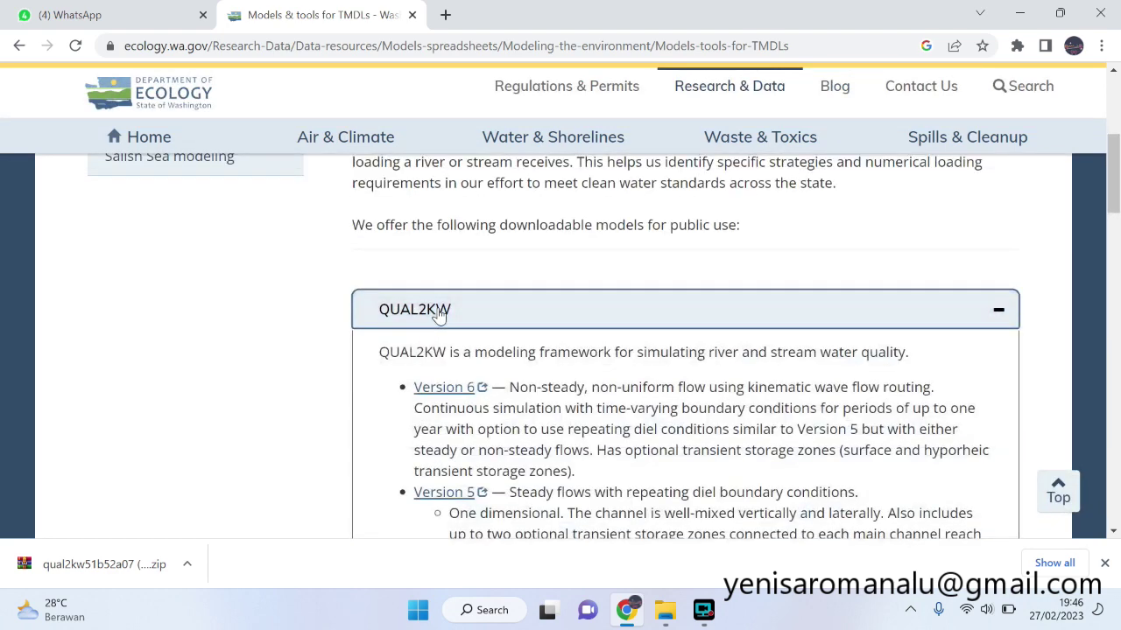
{"action": "left_click", "coordinate": [455, 494]}
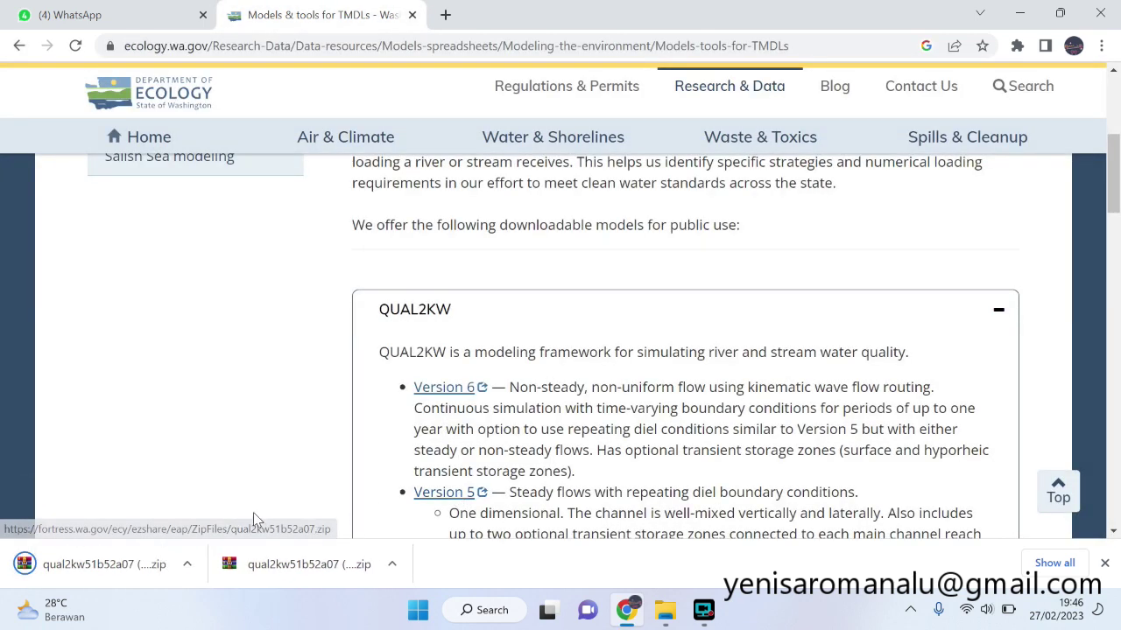
{"action": "left_click", "coordinate": [187, 564]}
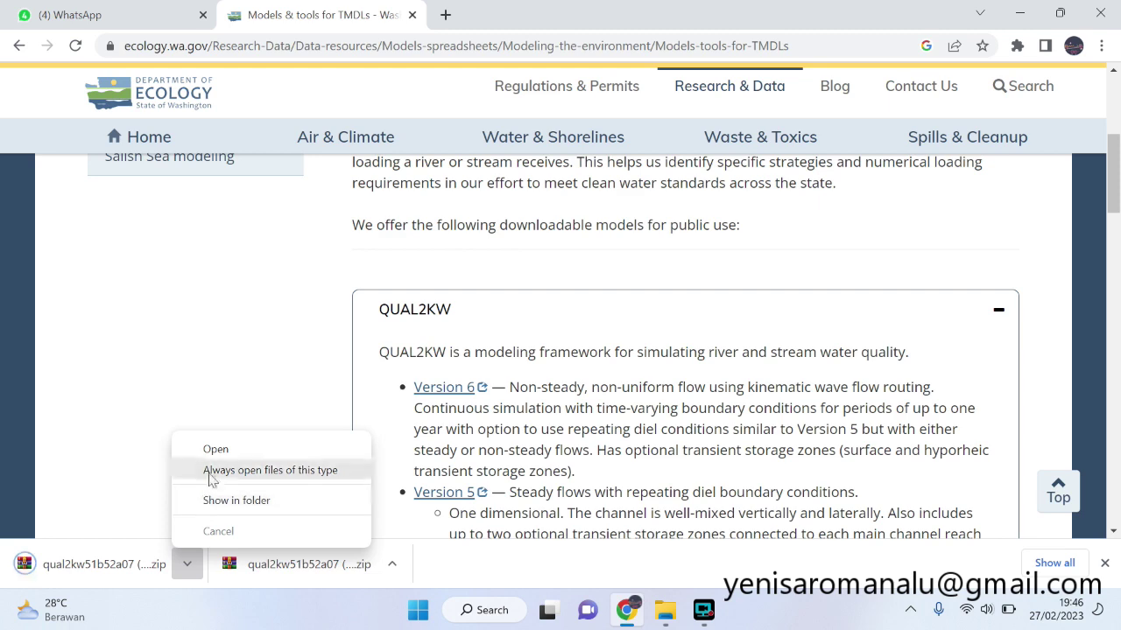
{"action": "left_click", "coordinate": [220, 502]}
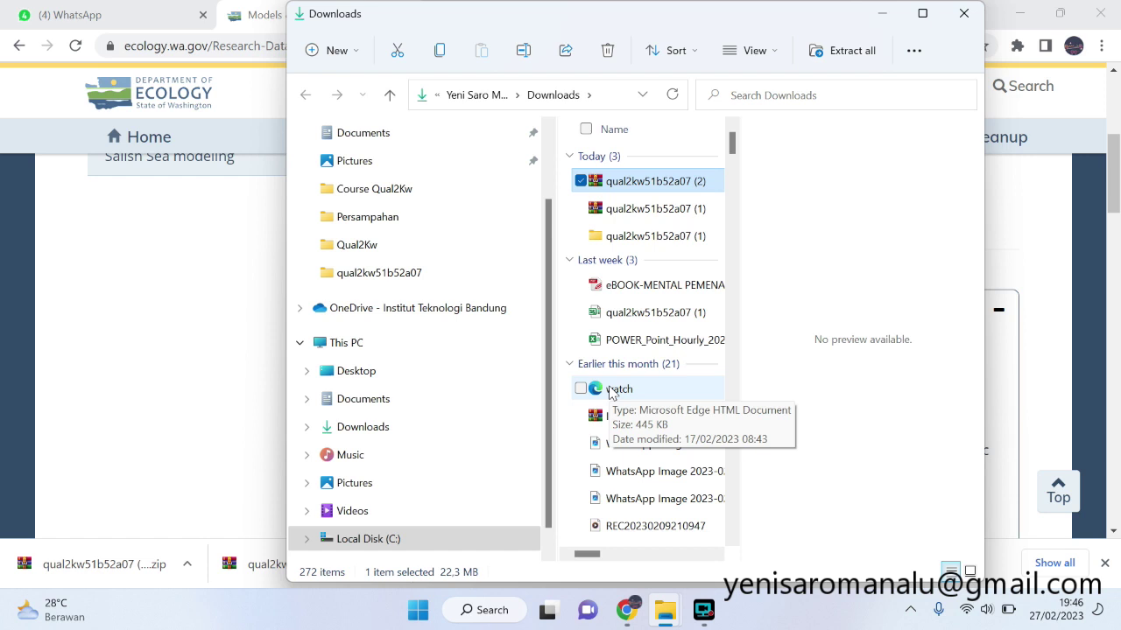
{"action": "right_click", "coordinate": [653, 185]}
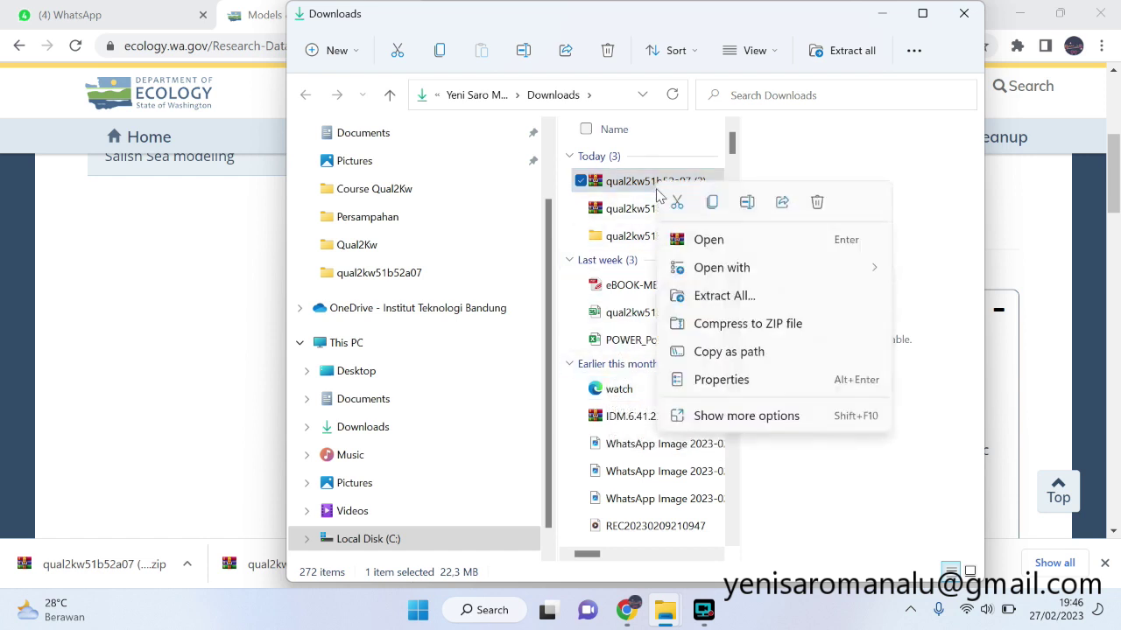
{"action": "left_click", "coordinate": [816, 422]}
{"action": "mouse_move", "coordinate": [887, 166]}
{"action": "left_click", "coordinate": [703, 611]}
{"action": "left_click", "coordinate": [705, 615]}
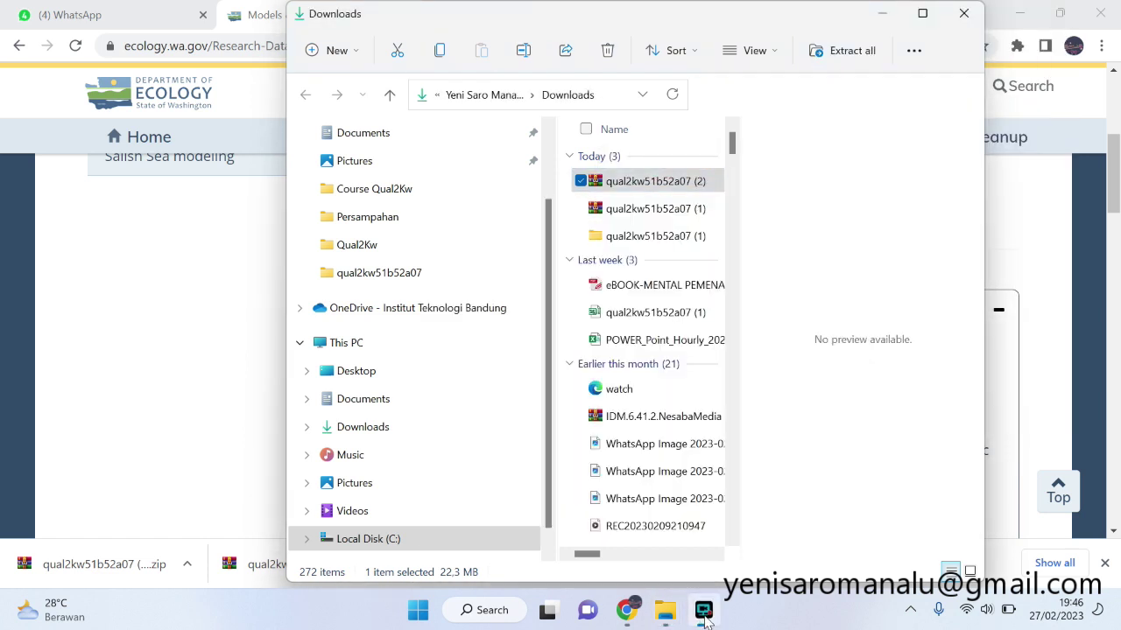
Extract the qual2kw51b52a07 (2) archive with WinRAR into the default qual2kw51b52a07 (2) folder in Downloads
{"action": "right_click", "coordinate": [687, 189]}
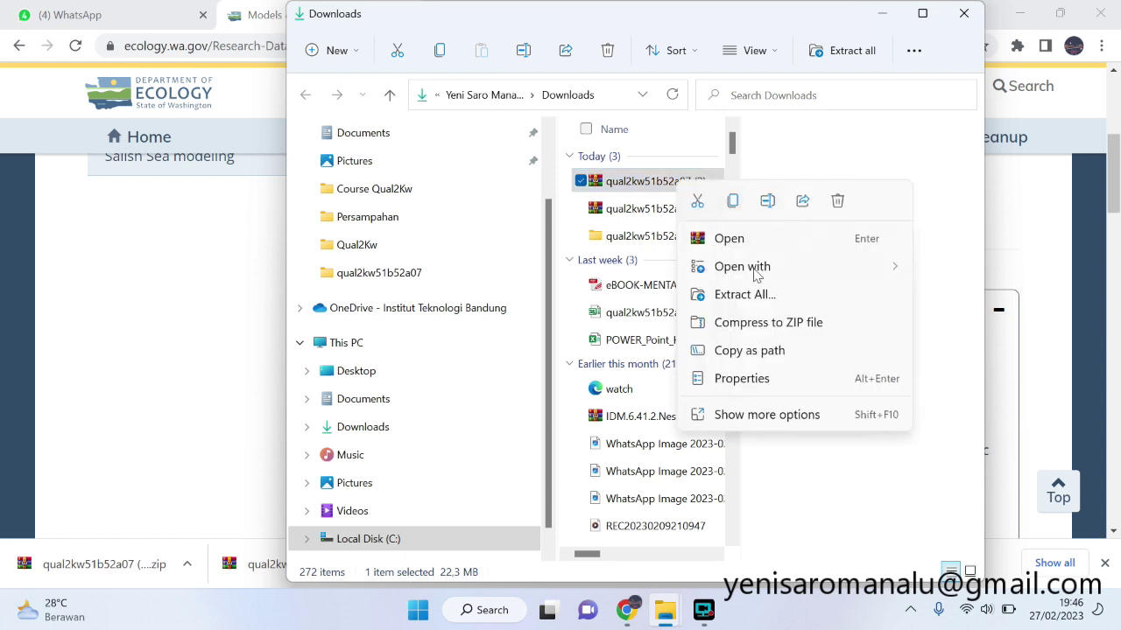
{"action": "left_click", "coordinate": [817, 418]}
{"action": "left_click", "coordinate": [883, 54]}
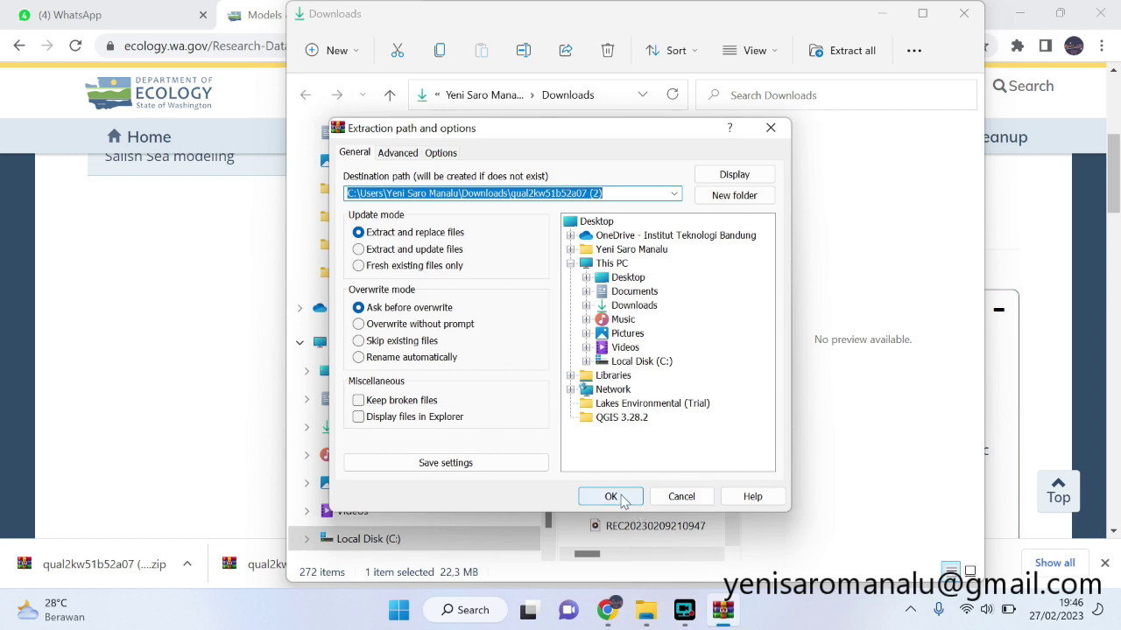
{"action": "left_click", "coordinate": [608, 496]}
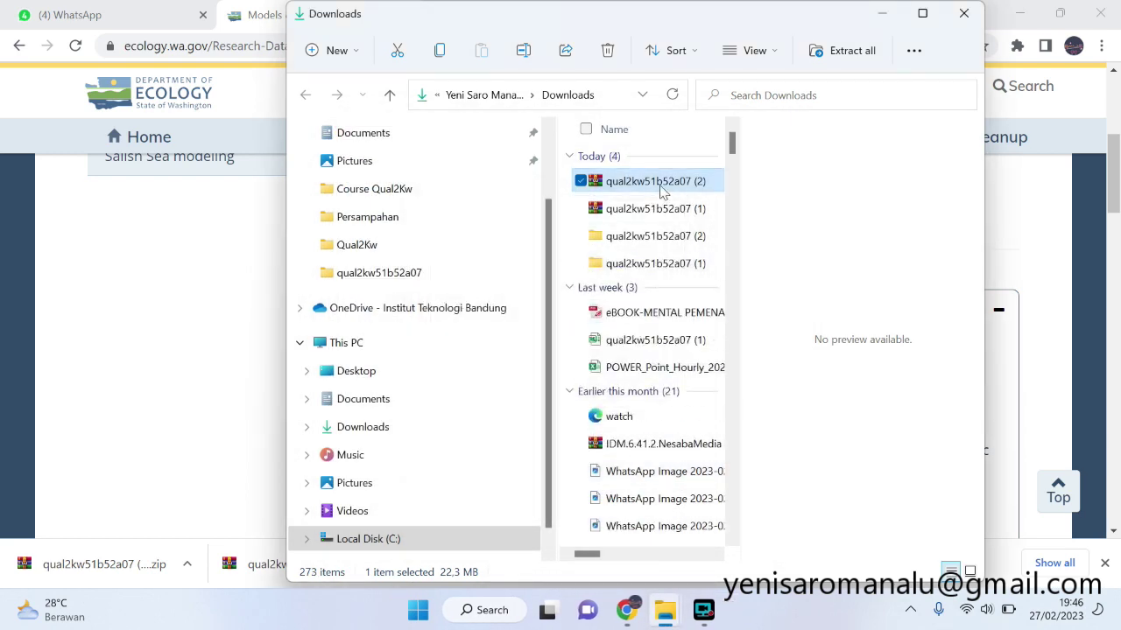
Open the extracted qual2kw51b52a07 (2) folder and maximize its window to view the supplied files
{"action": "double_click", "coordinate": [662, 237]}
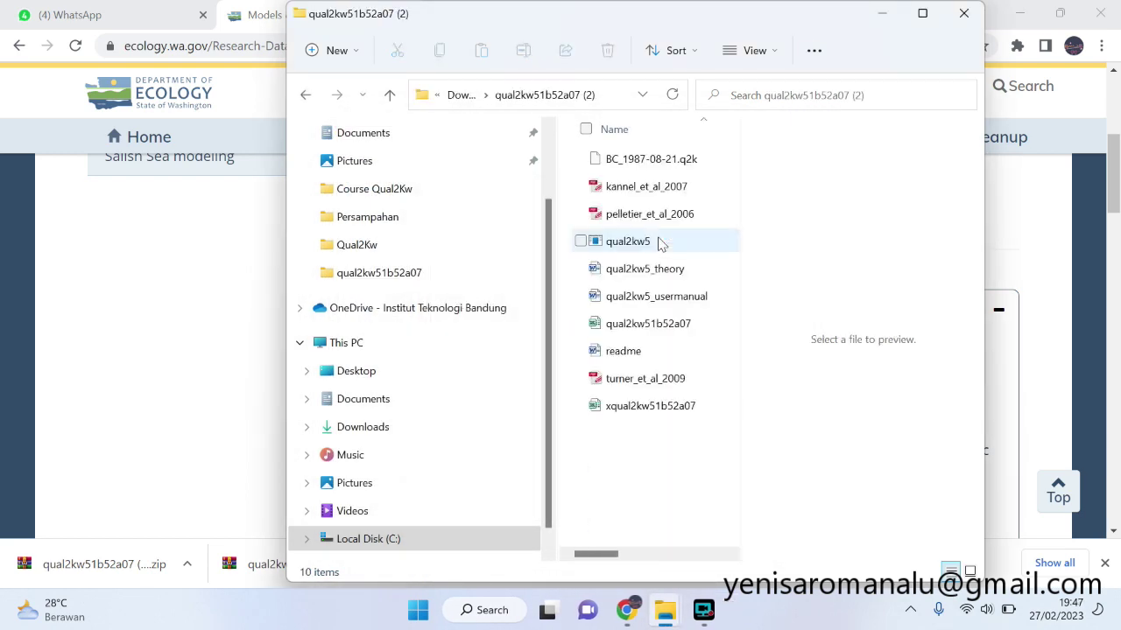
{"action": "left_click", "coordinate": [922, 14]}
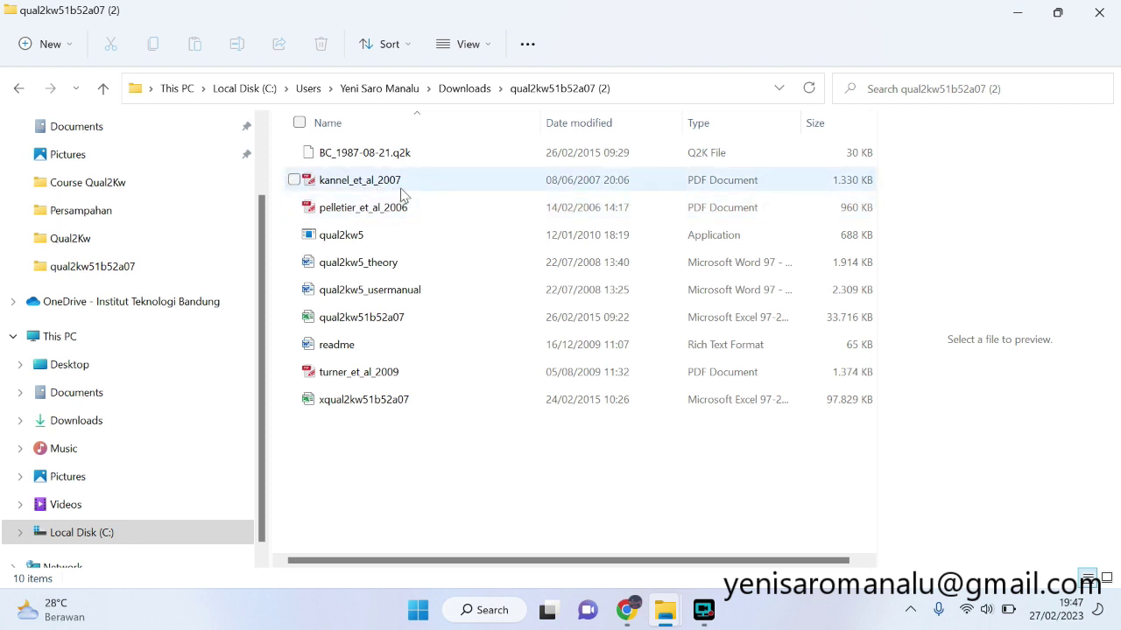
{"action": "mouse_move", "coordinate": [402, 194]}
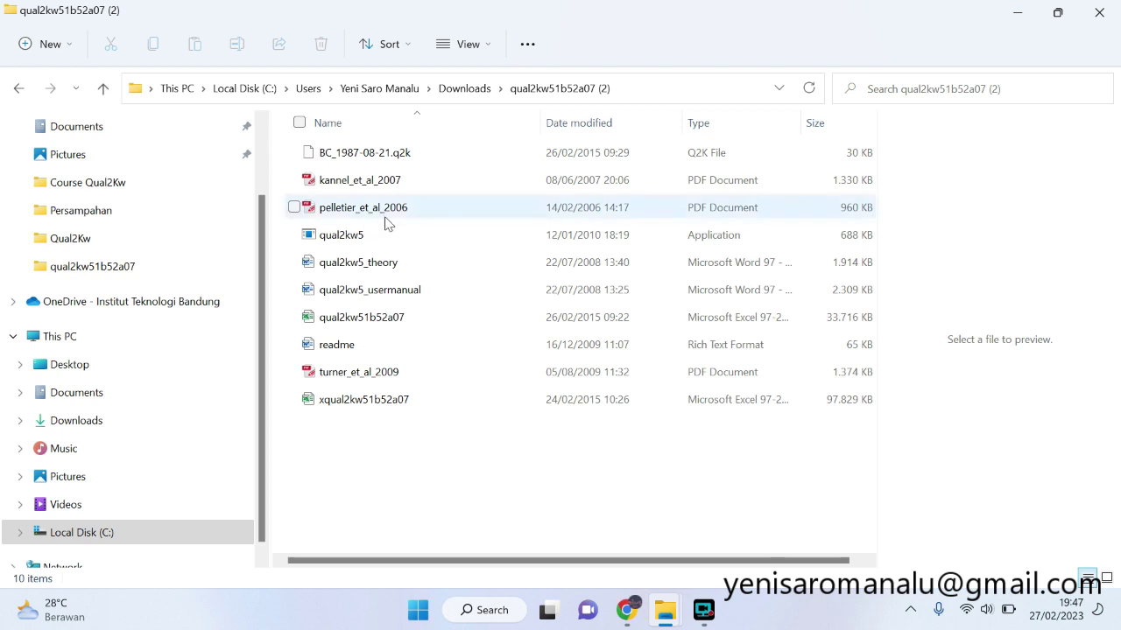
{"action": "mouse_move", "coordinate": [402, 219]}
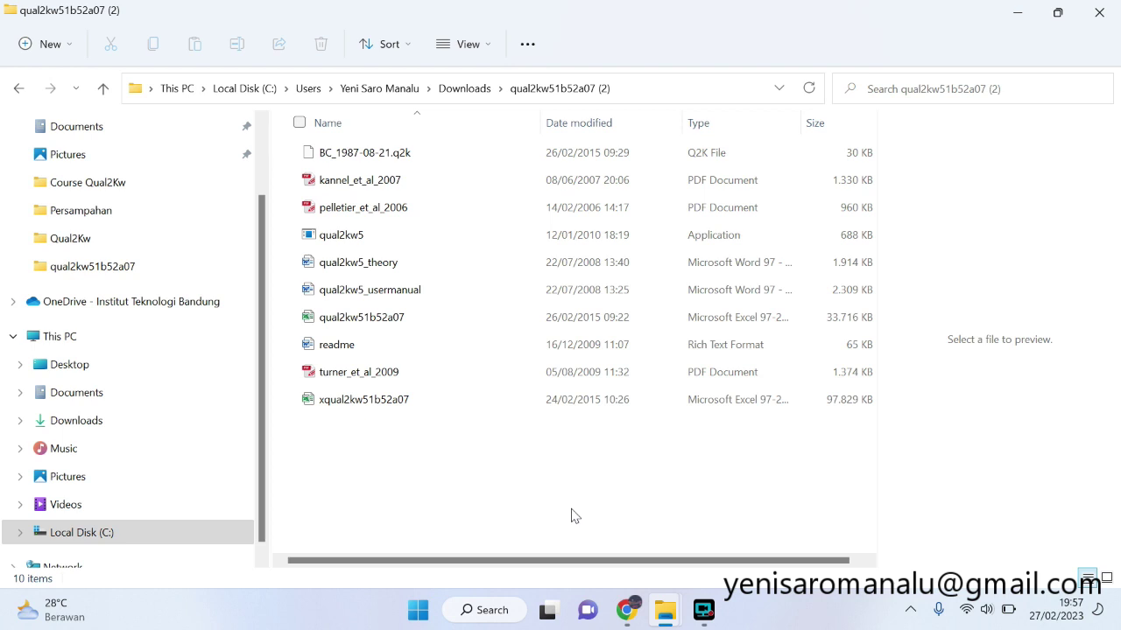
Open the qual2kw51b52a07 workbook in Excel, enable editing, and dismiss the blocked-macros security notice
{"action": "double_click", "coordinate": [400, 324]}
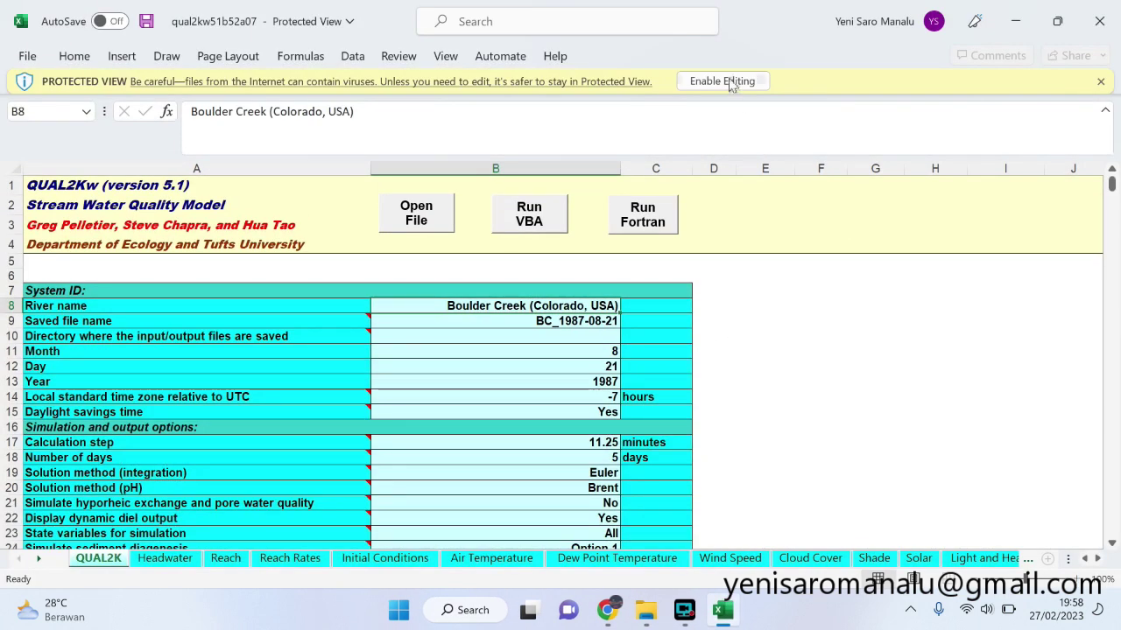
{"action": "left_click", "coordinate": [730, 82]}
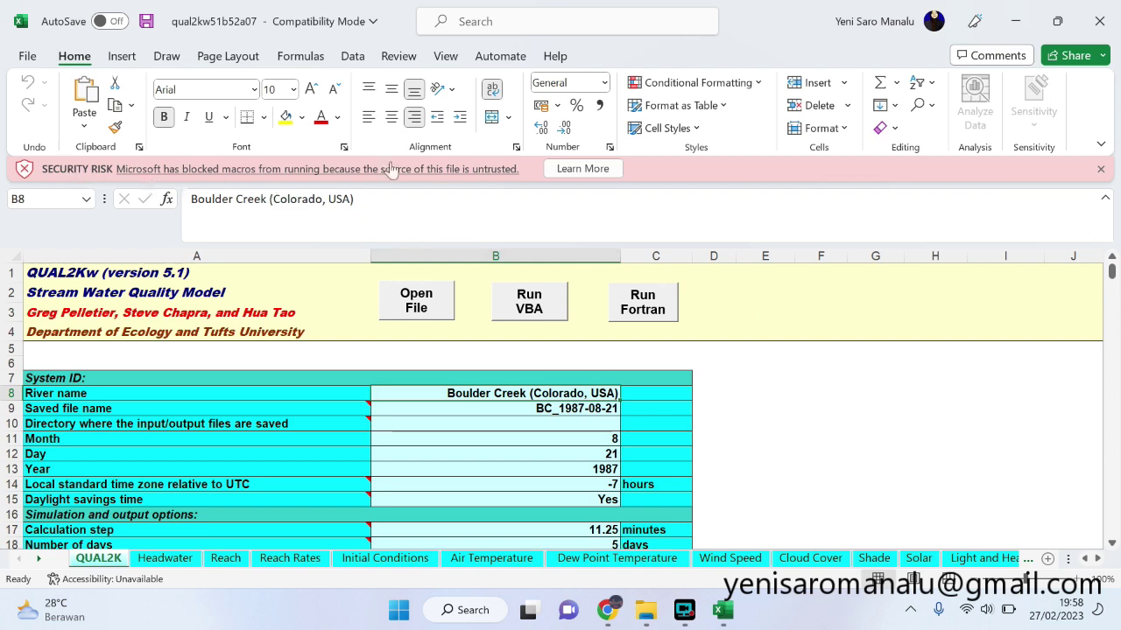
{"action": "left_click", "coordinate": [1101, 169]}
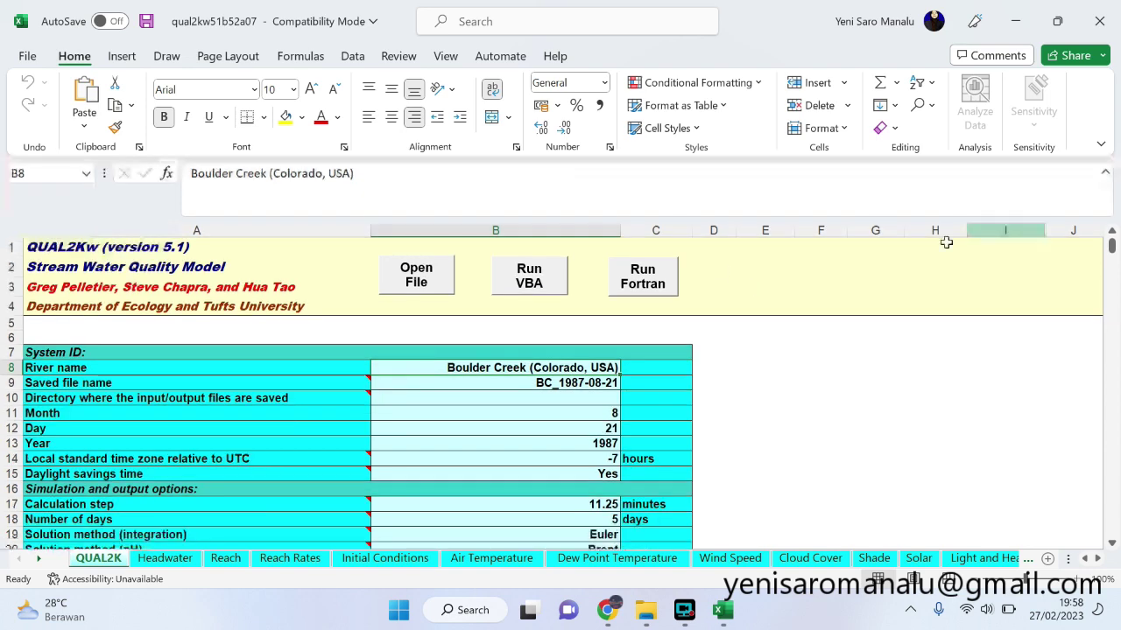
{"action": "scroll", "coordinate": [674, 490], "scroll_direction": "down", "scroll_amount": 1}
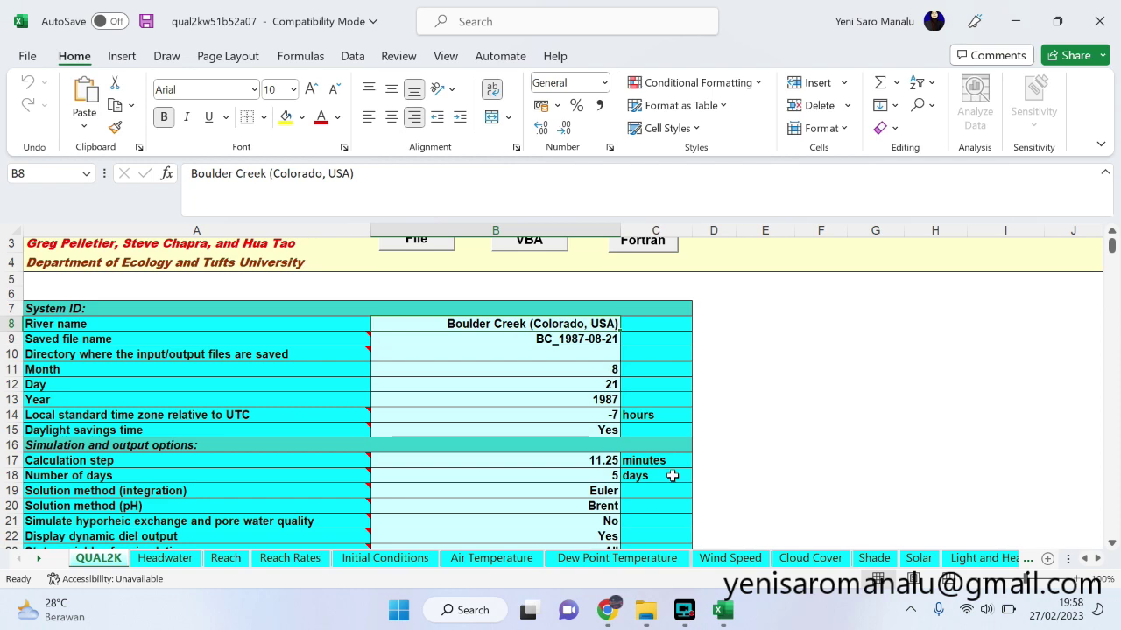
{"action": "scroll", "coordinate": [493, 319], "scroll_direction": "up", "scroll_amount": 1}
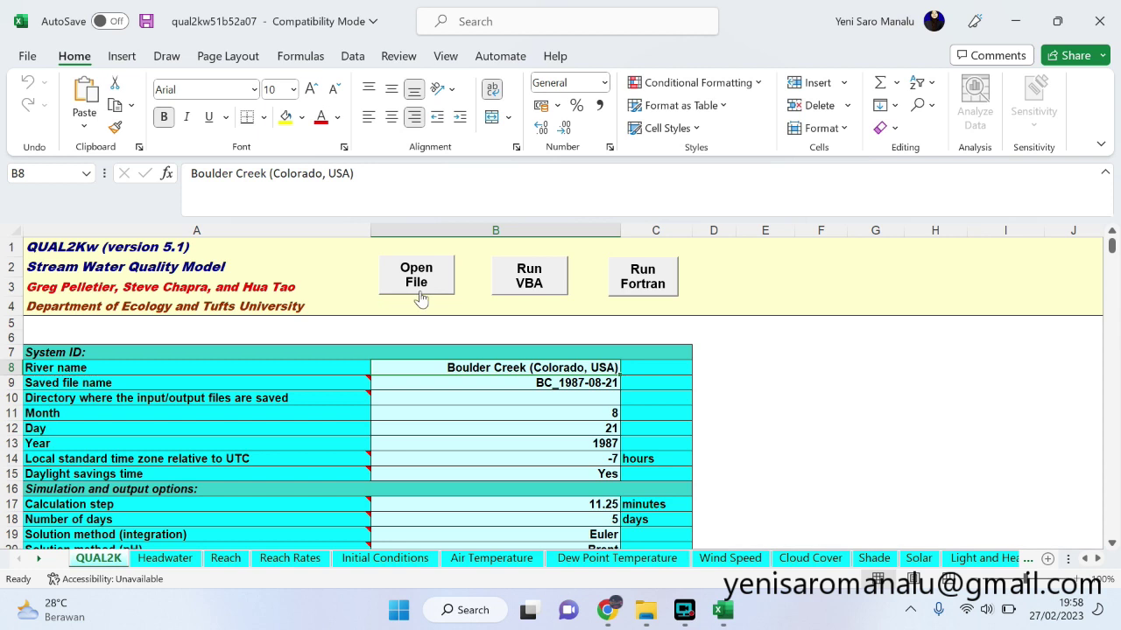